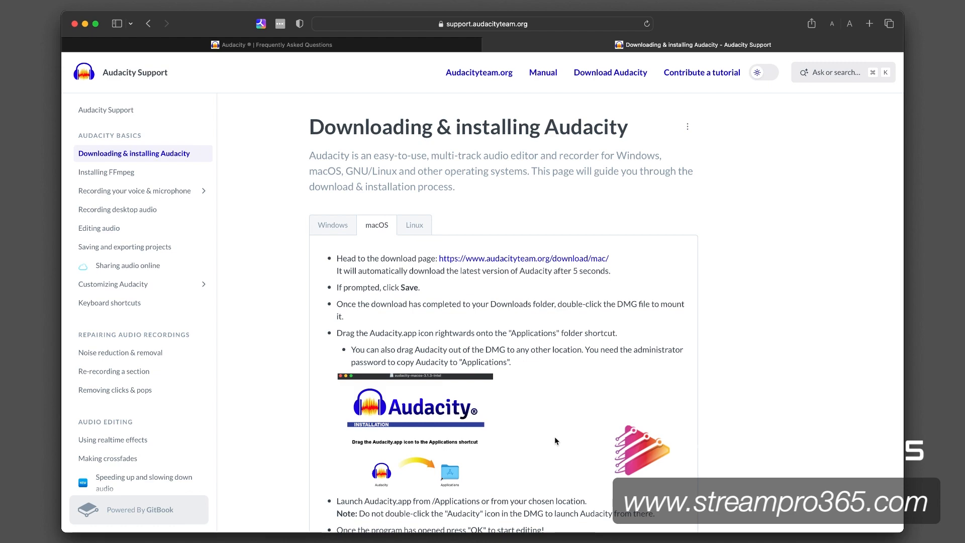
Review the macOS instructions for downloading and installing Audacity on the support page
scroll(555, 440, "down", 10)
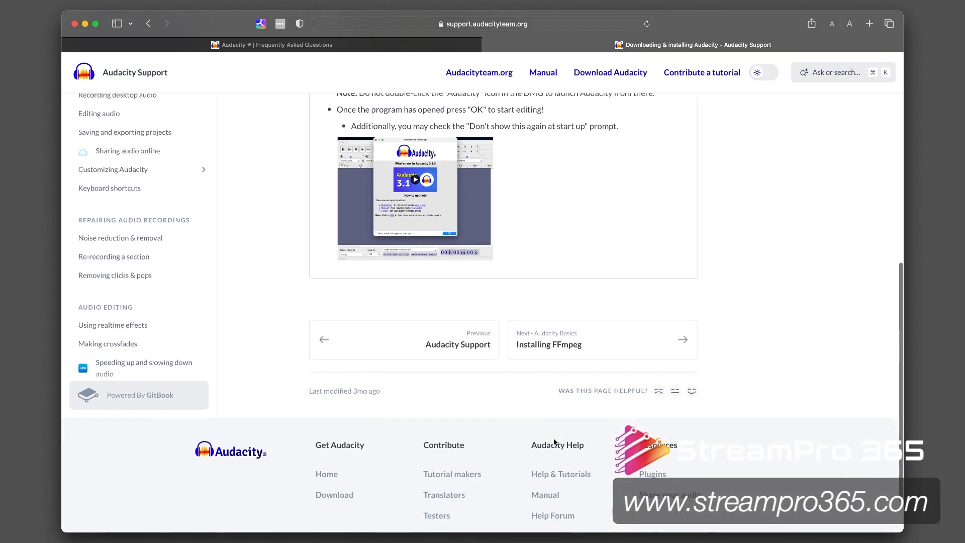
scroll(555, 441, "up", 15)
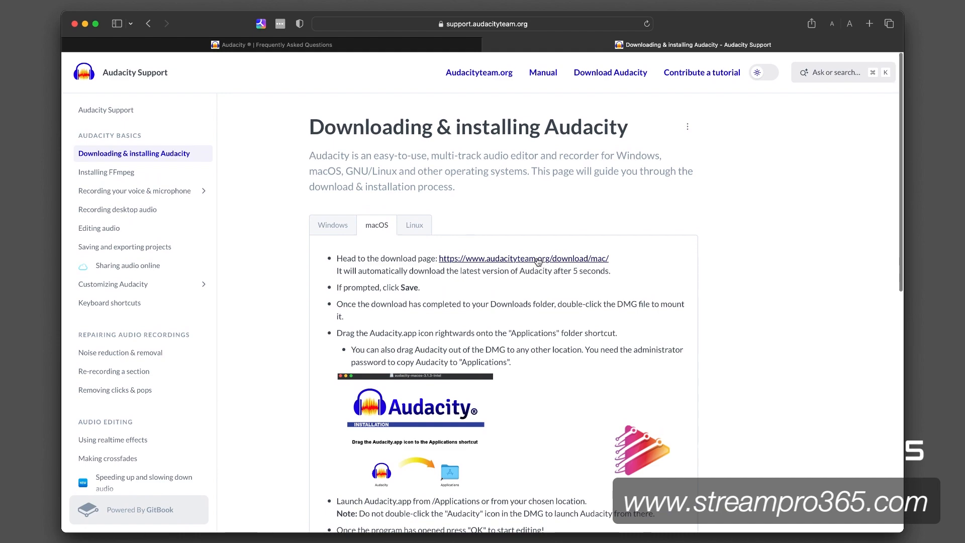
scroll(538, 261, "down", 6)
scroll(538, 261, "down", 2)
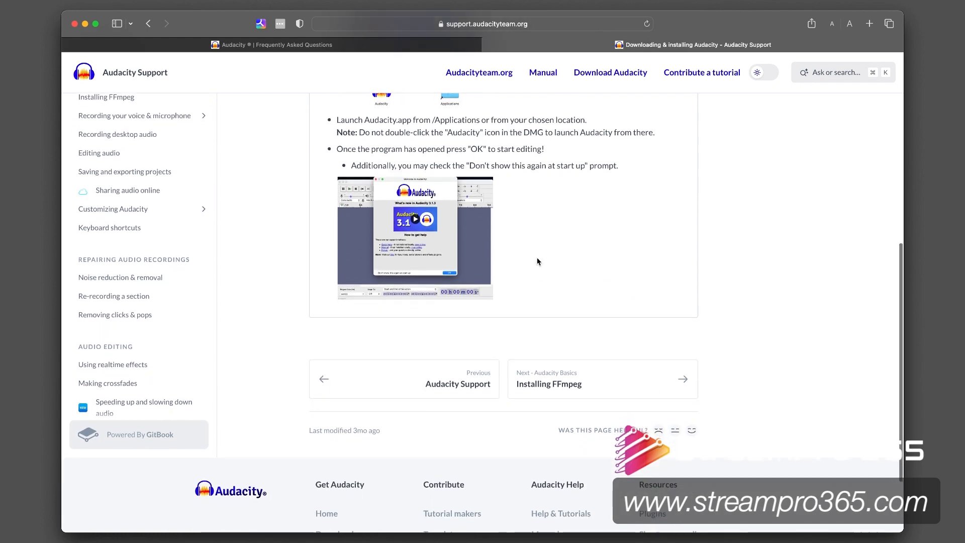
scroll(538, 262, "down", 1)
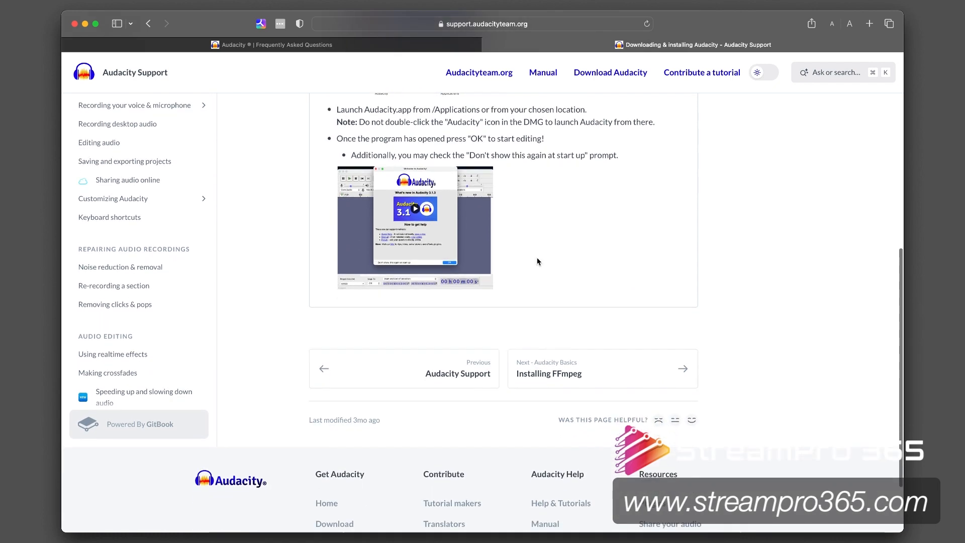
Open the Installing FFmpeg support page and read its format notes and the recommended macOS installer instructions
left_click(547, 381)
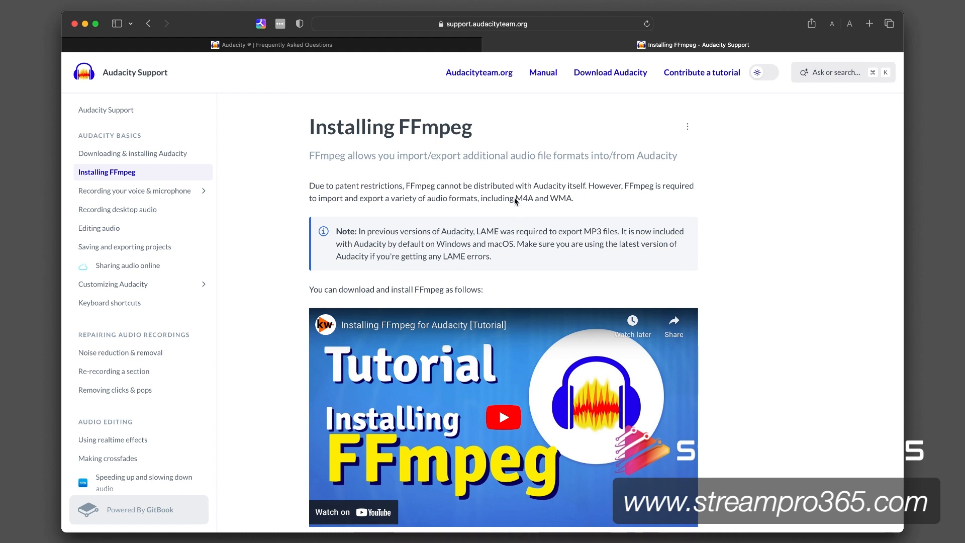
left_click_drag(514, 199, 536, 200)
left_click(775, 250)
scroll(774, 251, "down", 2)
scroll(775, 250, "down", 1)
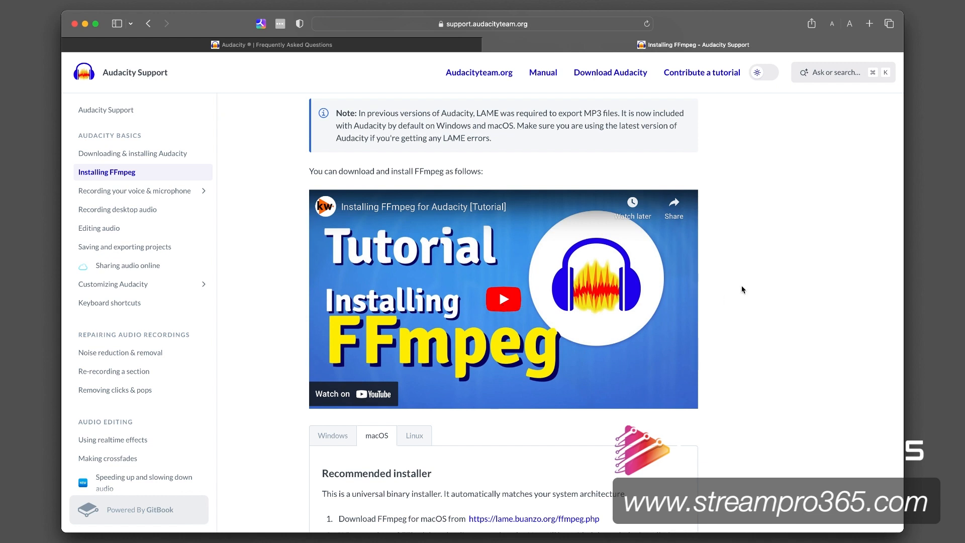
scroll(743, 289, "down", 5)
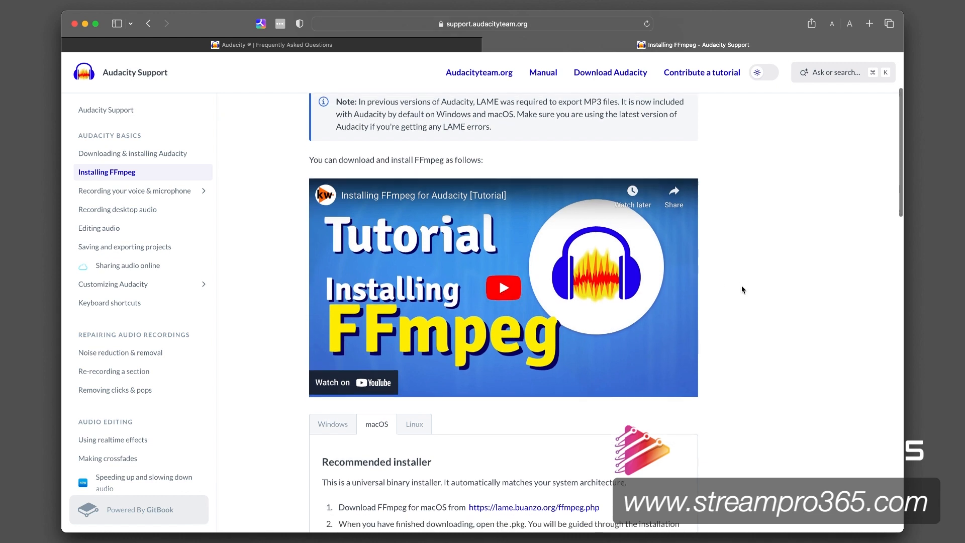
scroll(743, 289, "down", 1)
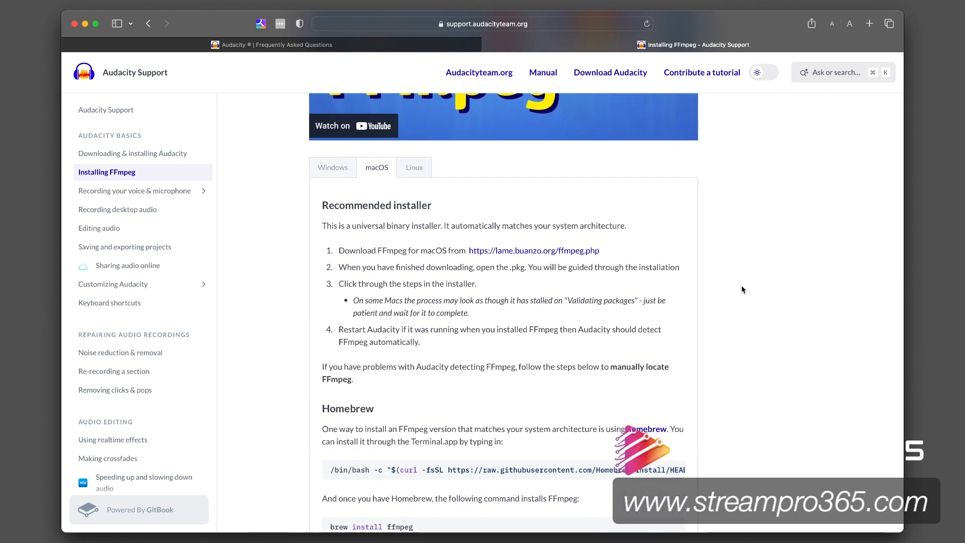
scroll(742, 290, "up", 8)
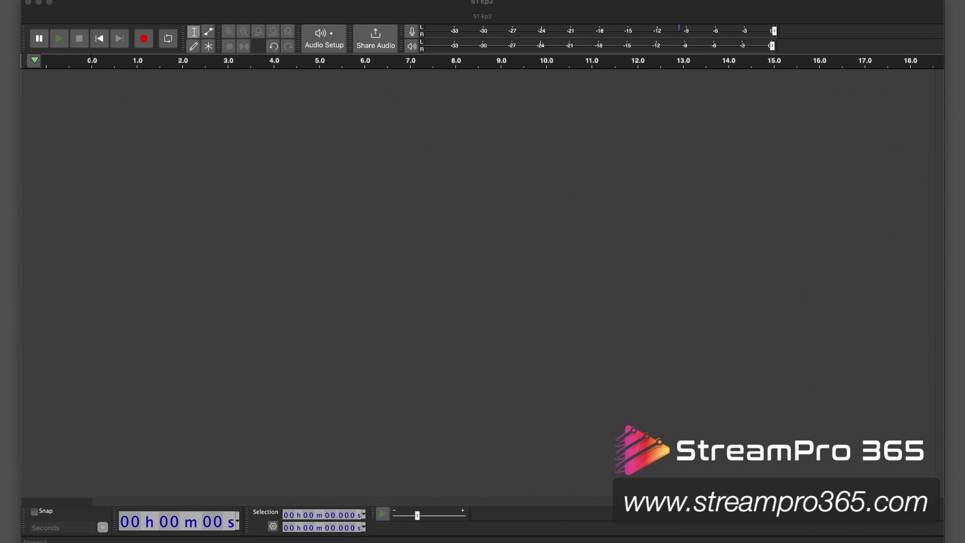
In Audacity's preferences, choose Scarlett 2i2 4th Gen as the recording device with 1 (Mono) channel
left_click(606, 415)
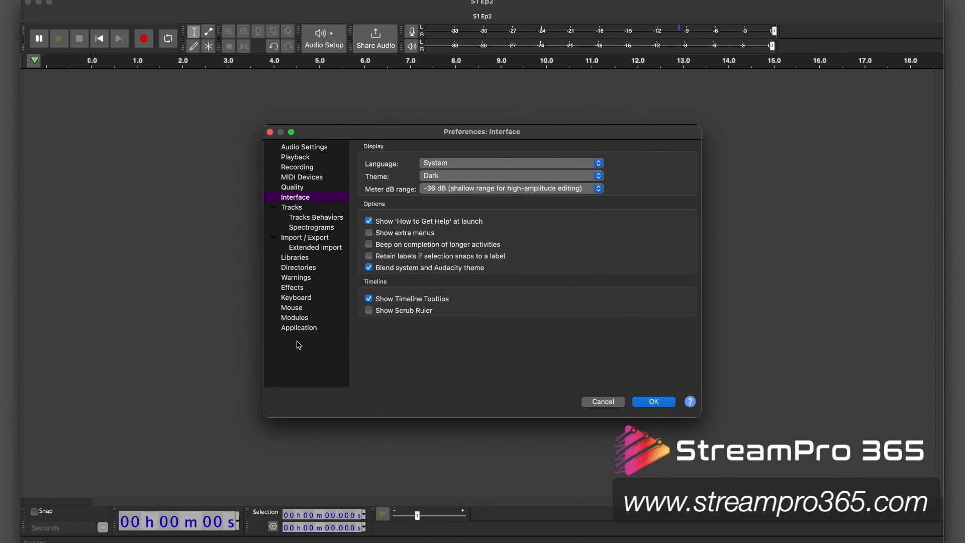
left_click(318, 149)
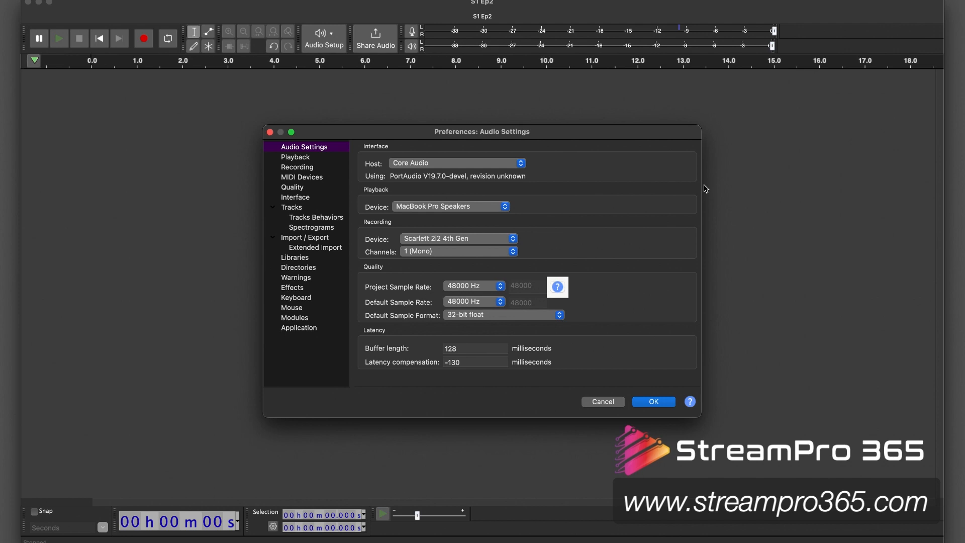
left_click(512, 242)
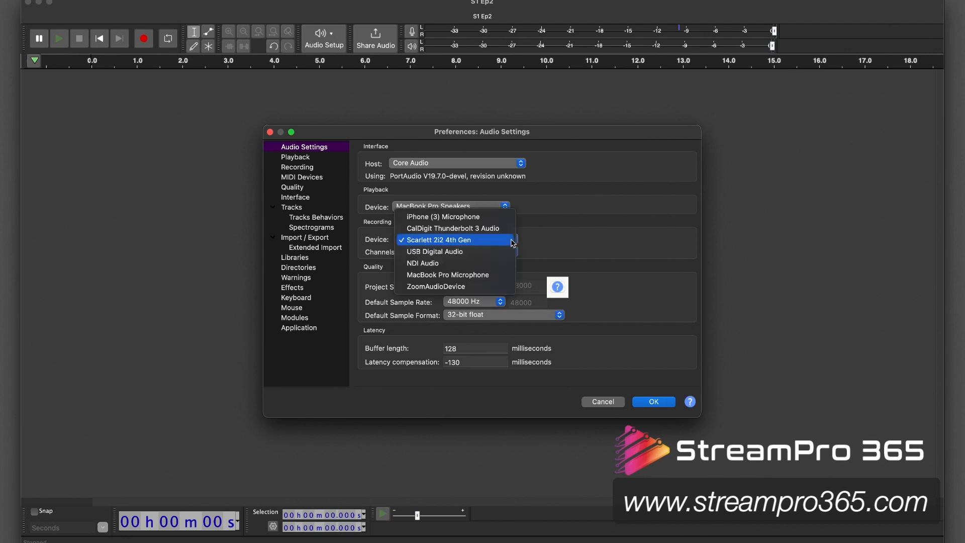
left_click(482, 241)
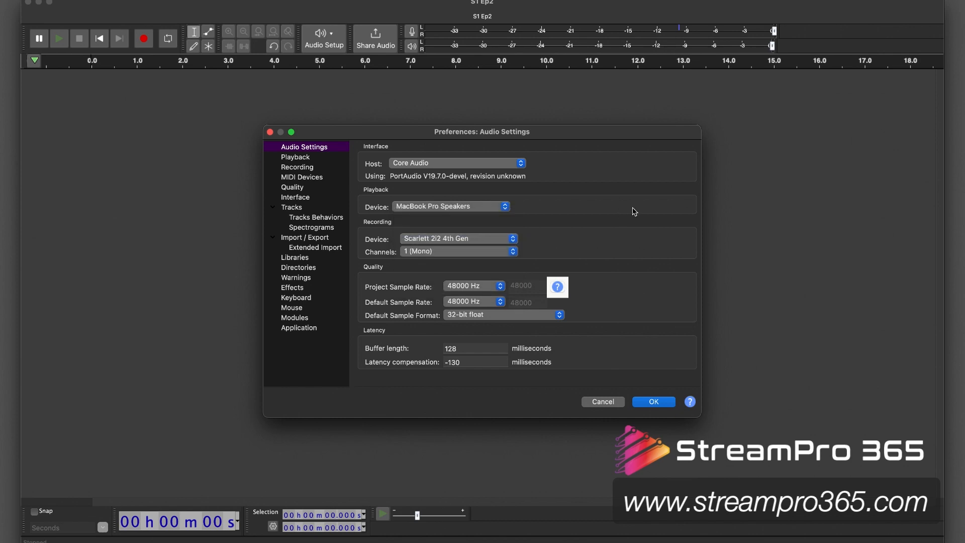
left_click(515, 253)
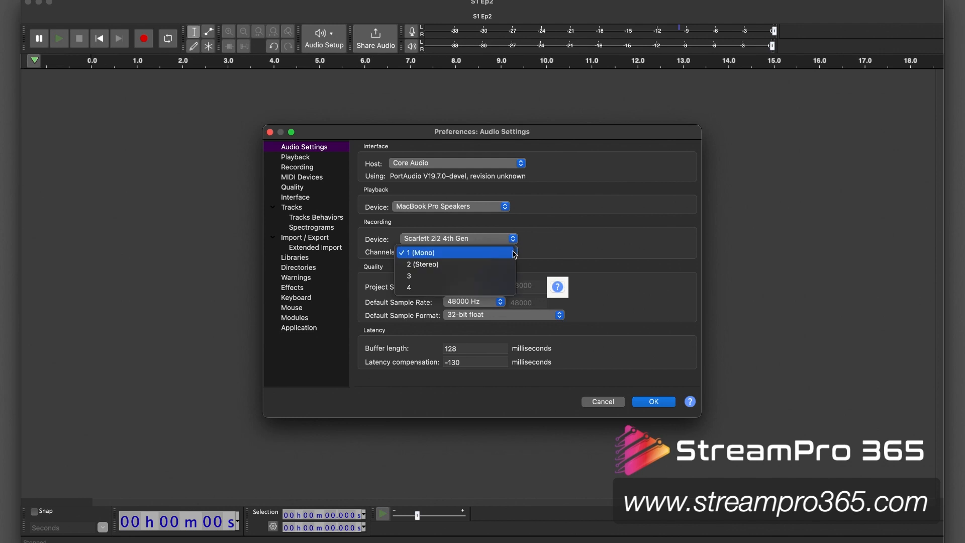
left_click(429, 255)
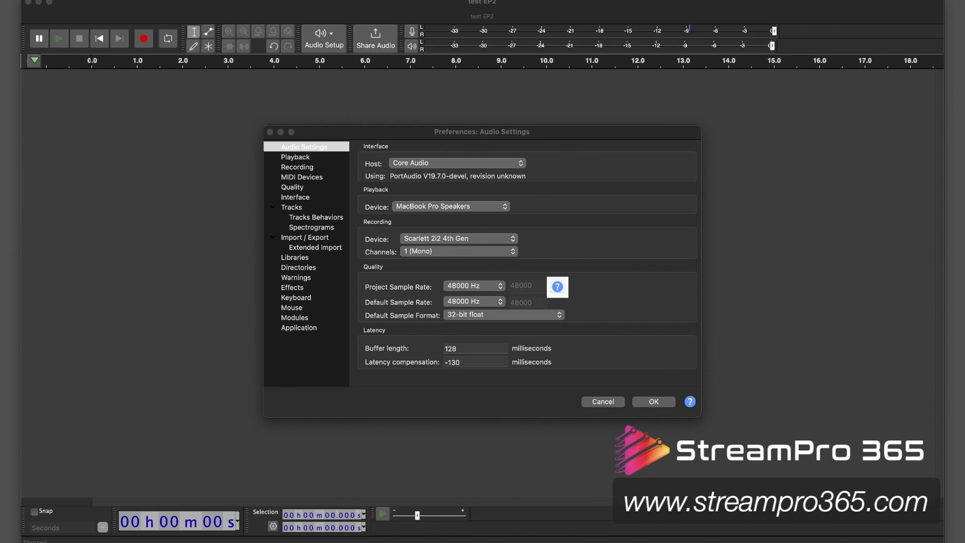
Set both the project sample rate and the default sample rate to 48000 Hz
left_click(501, 287)
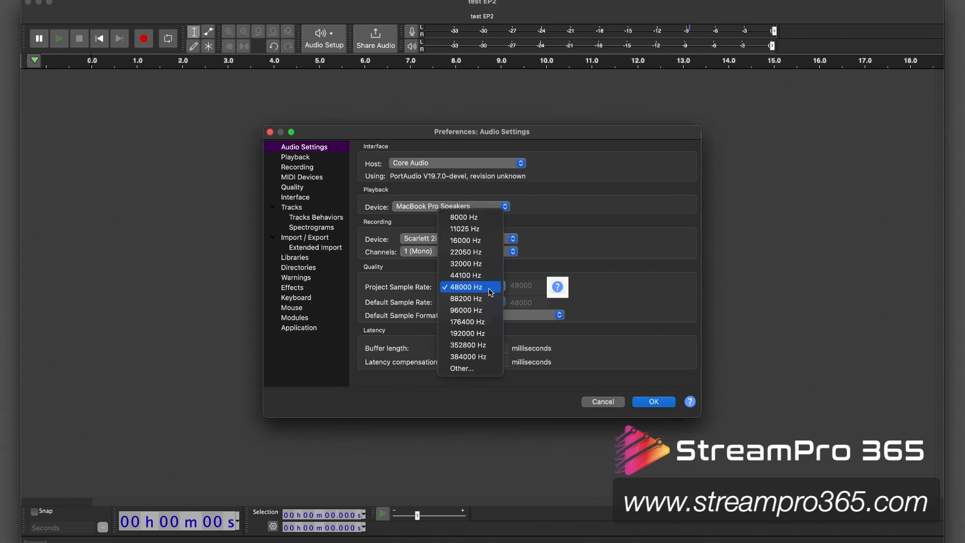
left_click(489, 289)
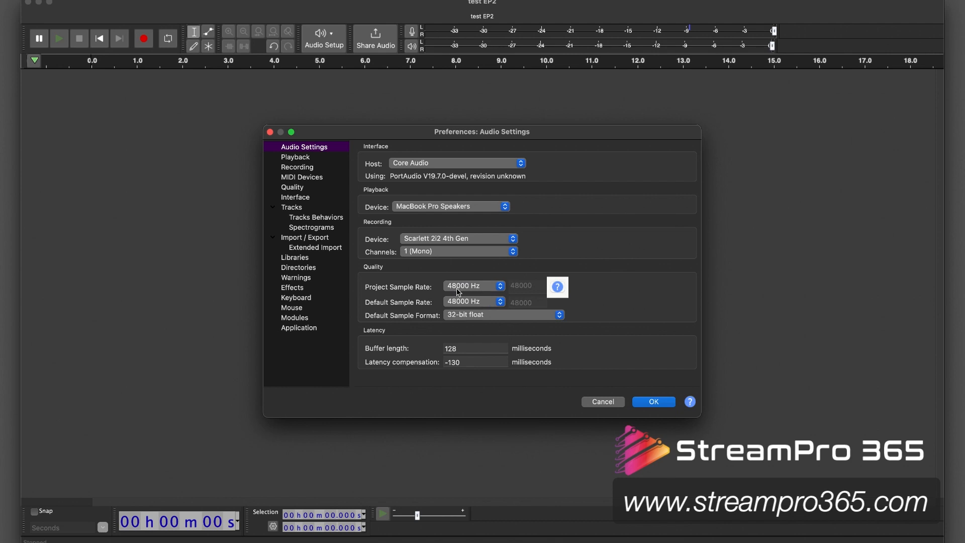
left_click(501, 304)
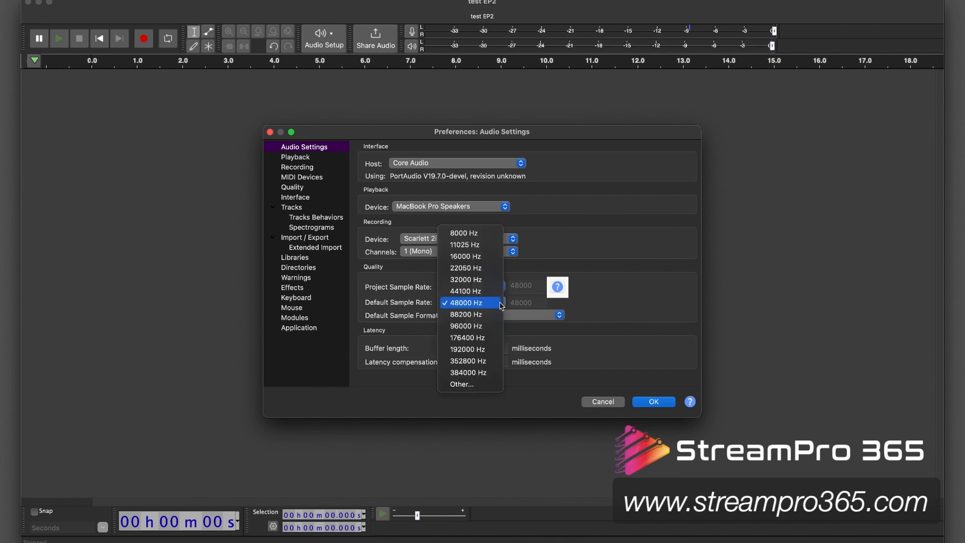
left_click(491, 303)
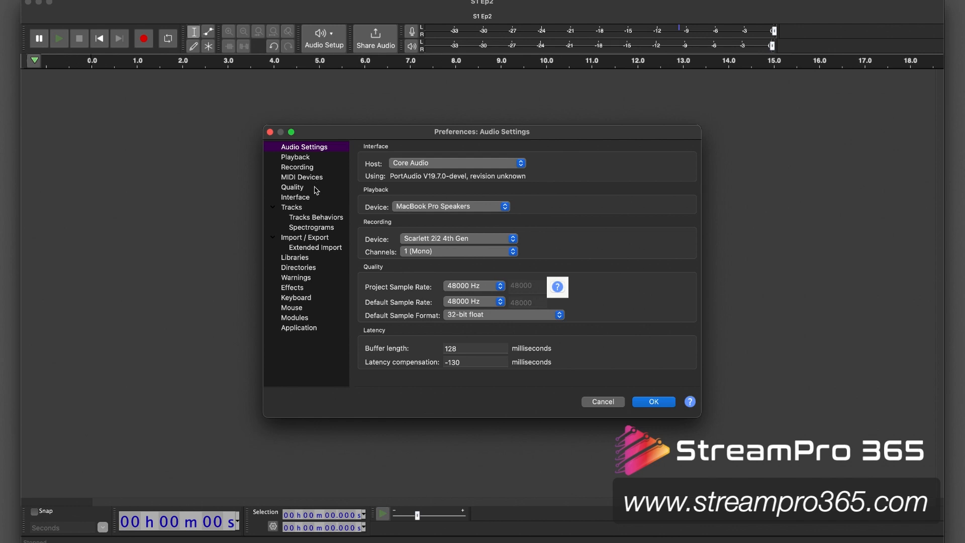
Choose the Dark interface theme and the -36 dB meter range, and apply the preferences
left_click(304, 200)
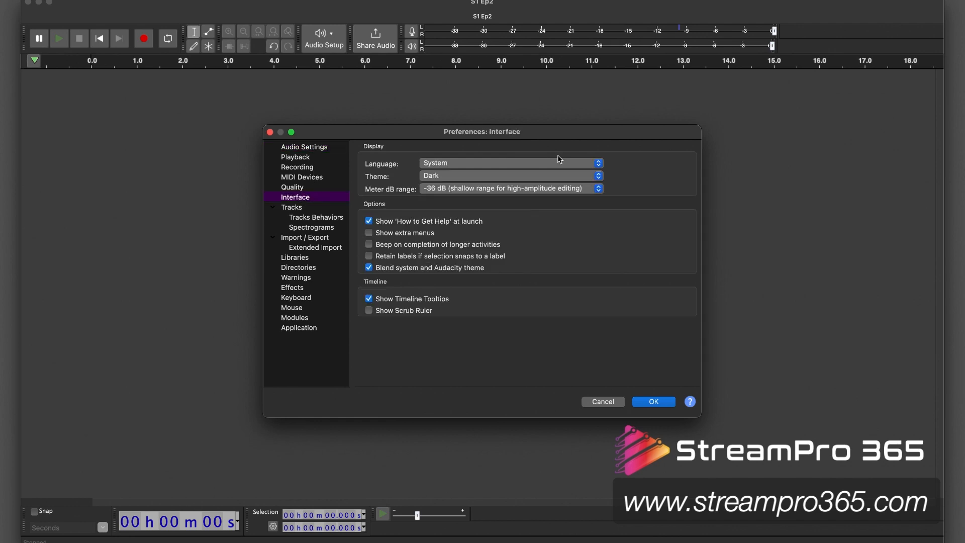
left_click(541, 176)
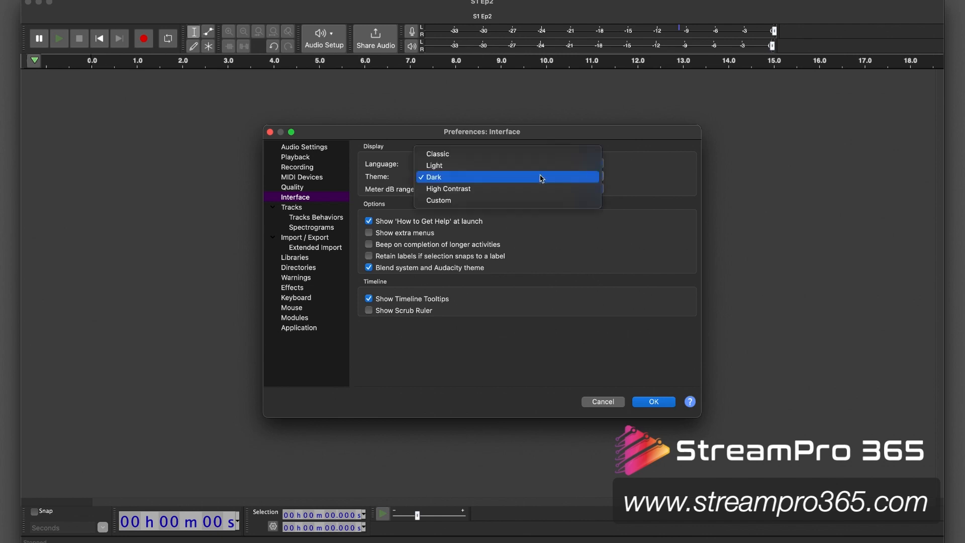
left_click(541, 177)
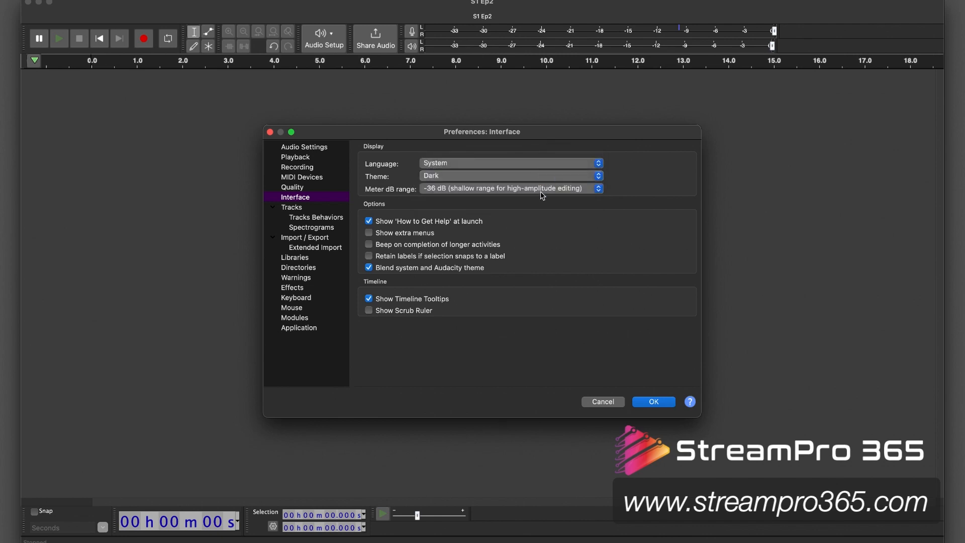
left_click(541, 193)
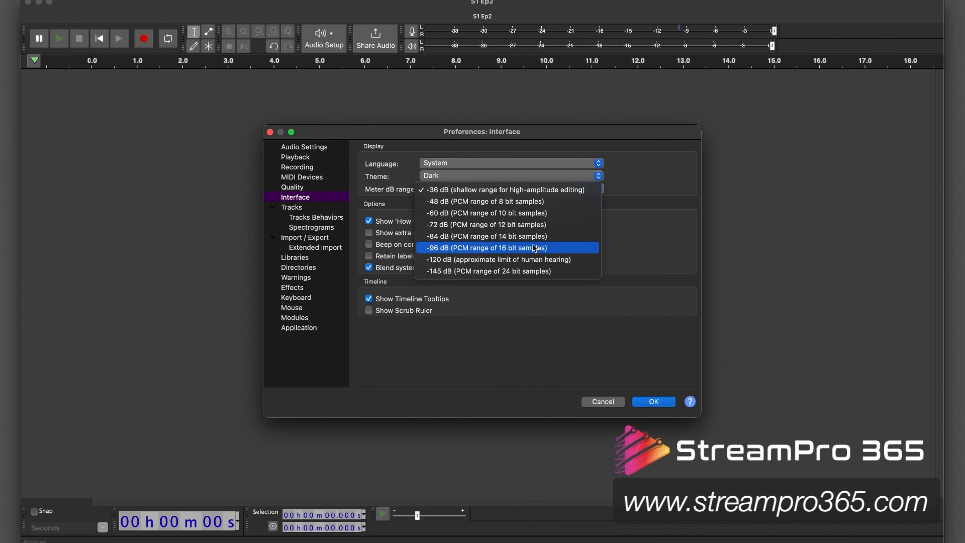
left_click(504, 195)
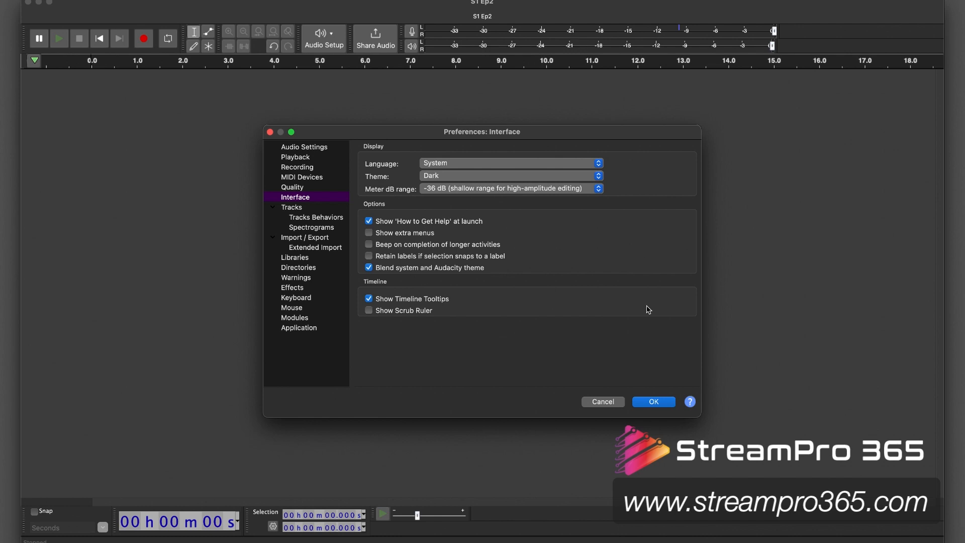
left_click(661, 403)
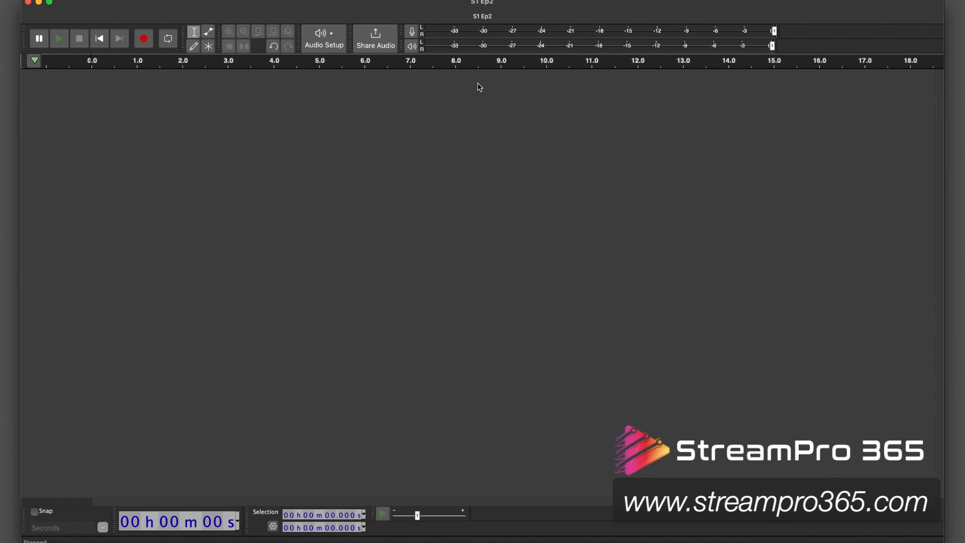
Start monitoring the microphone level and record about 32 seconds of speech on a mono track
left_click(412, 34)
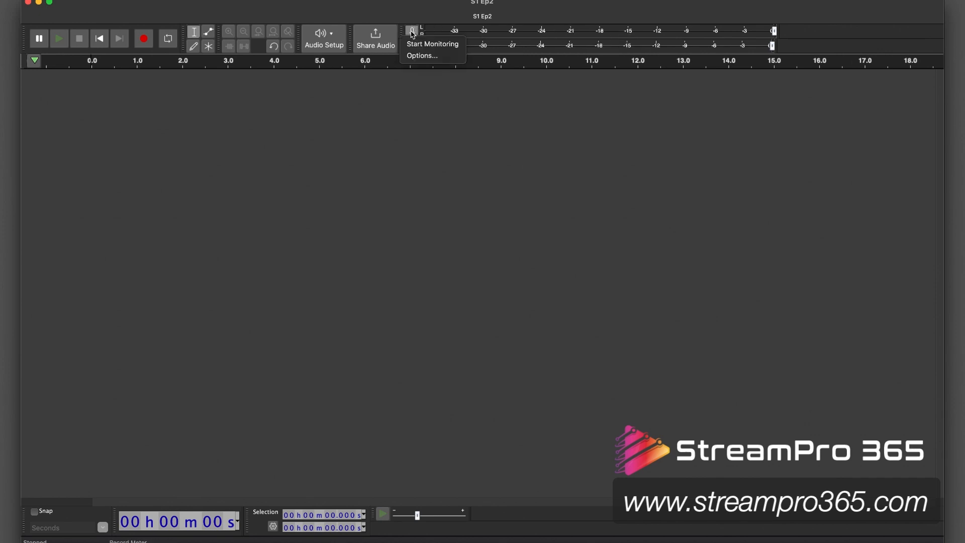
left_click(438, 48)
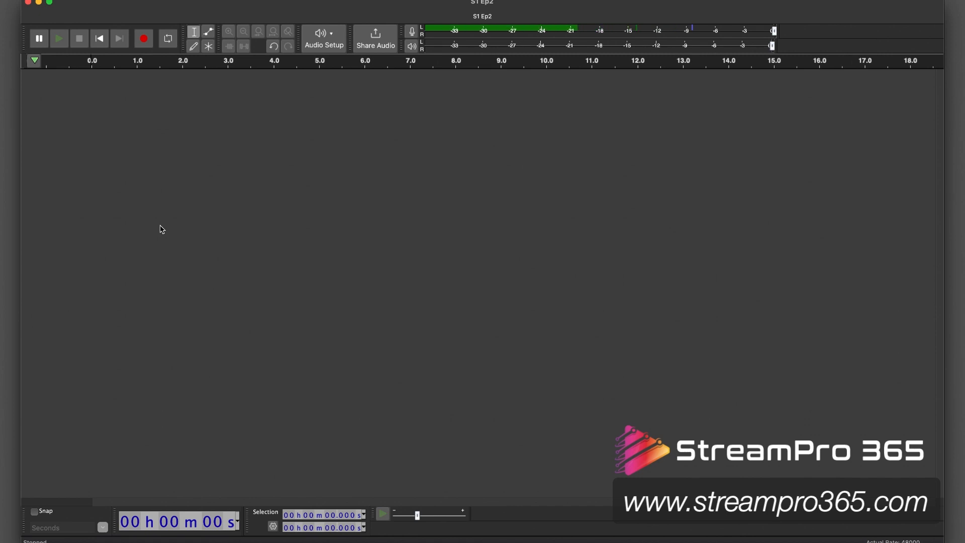
key("r")
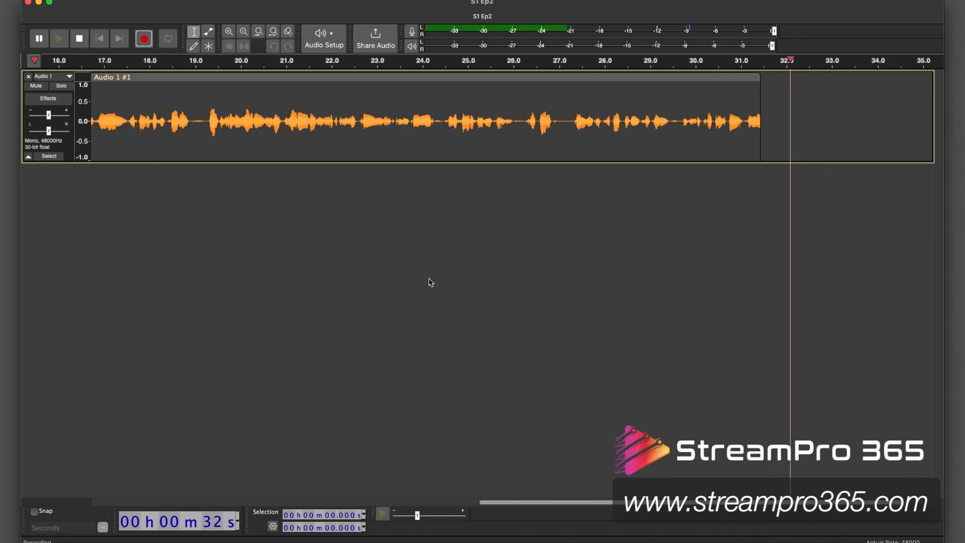
key("space")
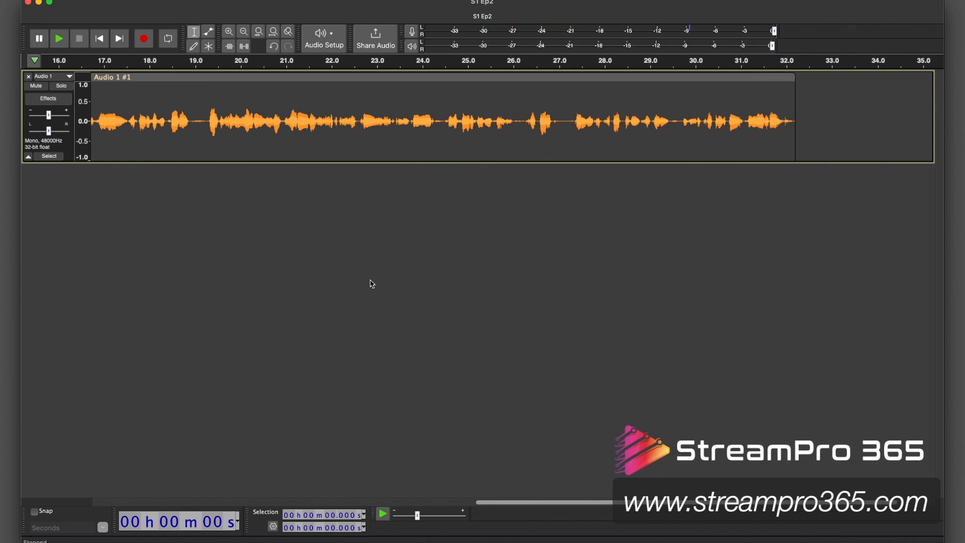
Delete the silent gap between about 8.98 and 11.26 seconds of the recording
key("Home")
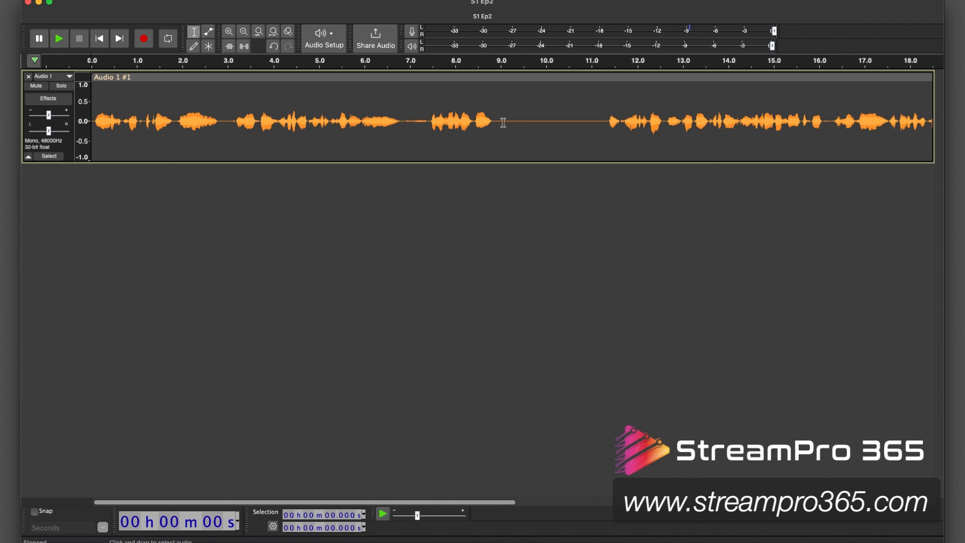
left_click_drag(500, 125, 603, 132)
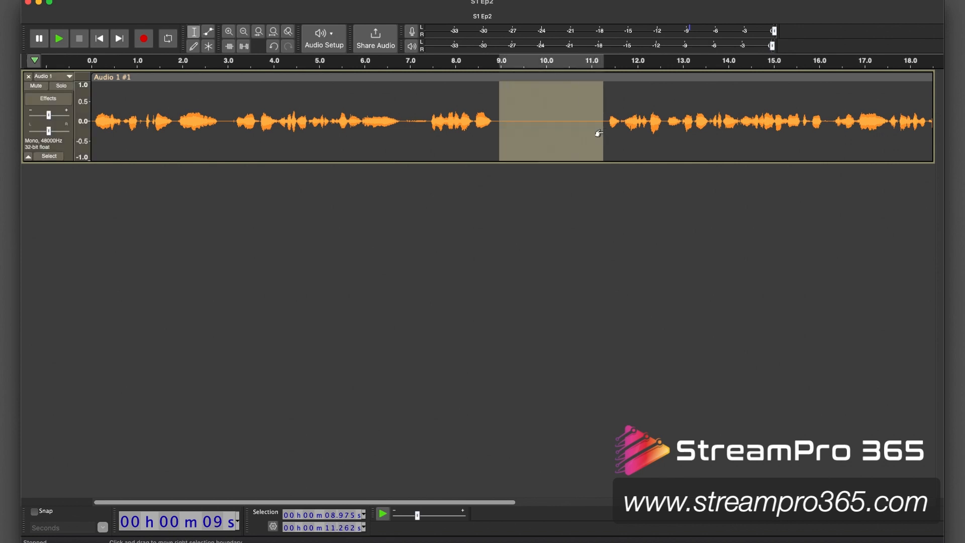
key("Delete")
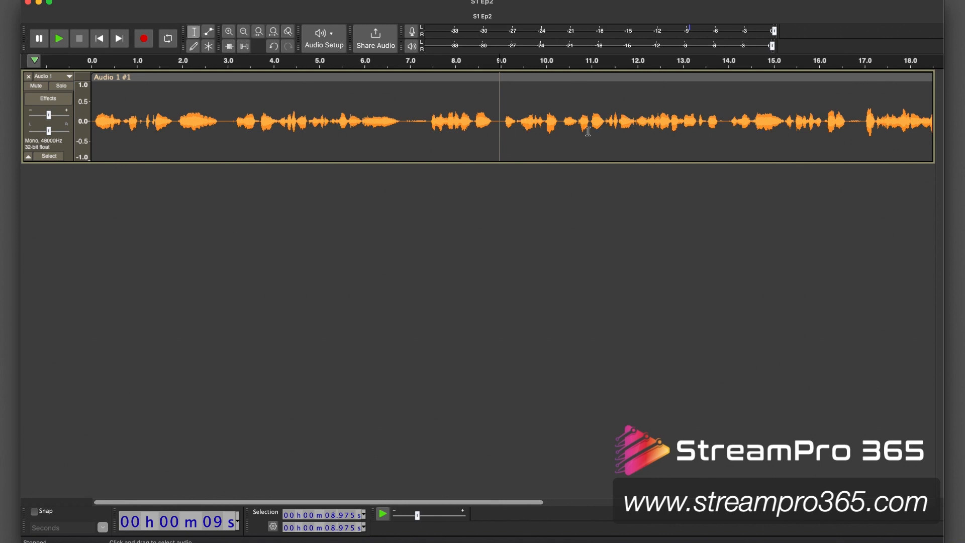
Amplify the quiet stretch between about 6.87 and 7.43 seconds by -12 dB
left_click_drag(405, 122, 429, 122)
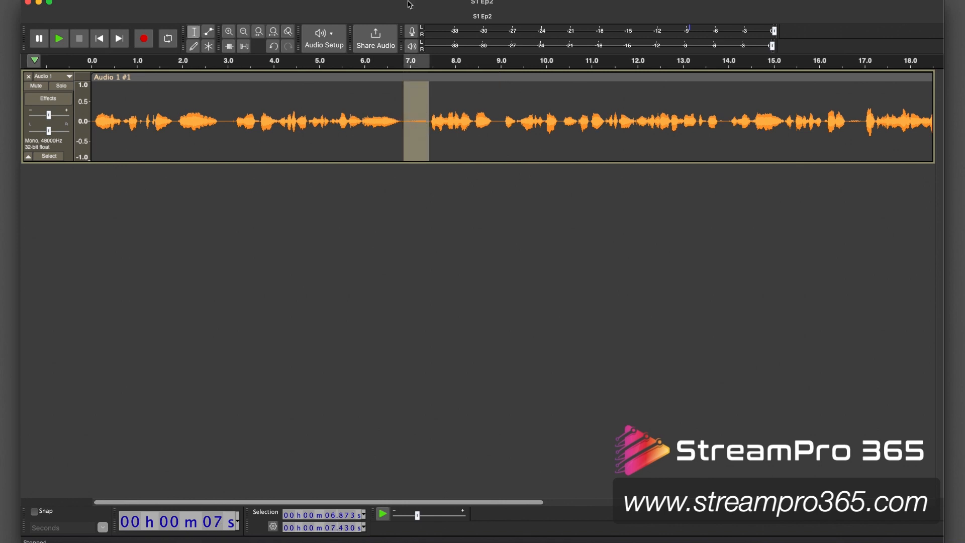
left_click(260, 0)
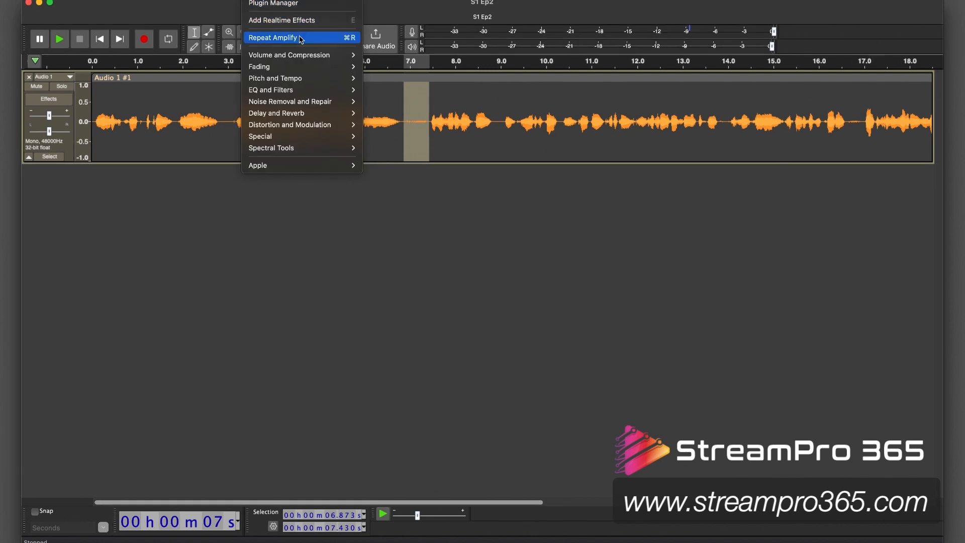
mouse_move(300, 58)
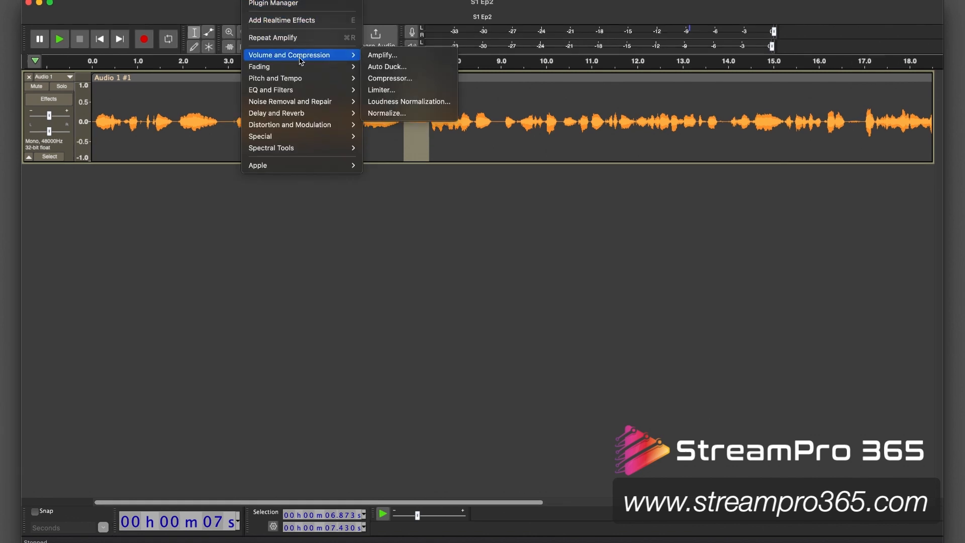
left_click(387, 57)
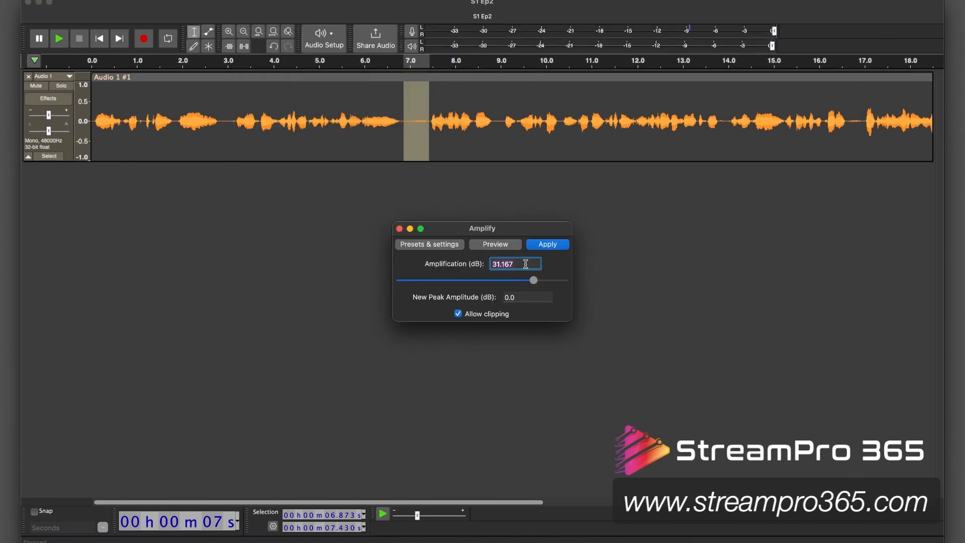
type("-12")
key("Return")
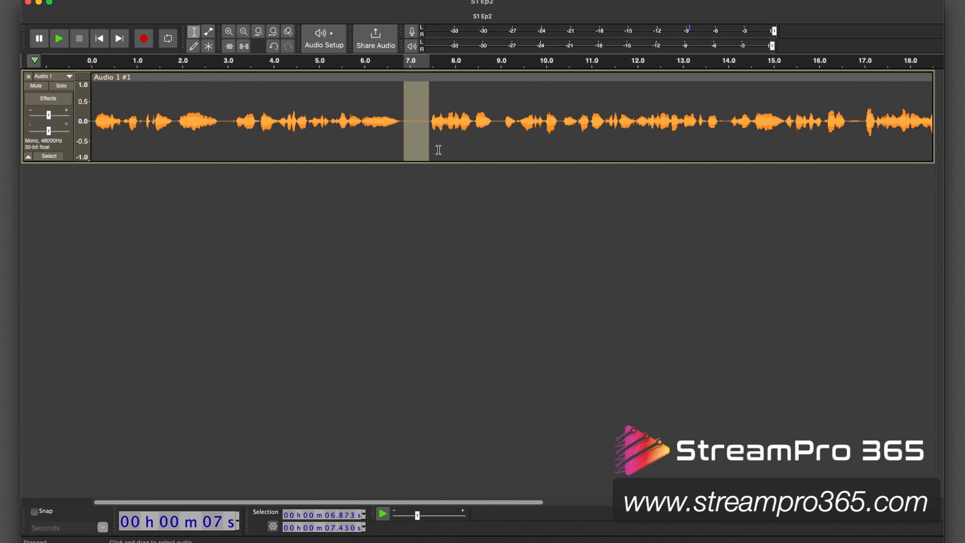
left_click(439, 151)
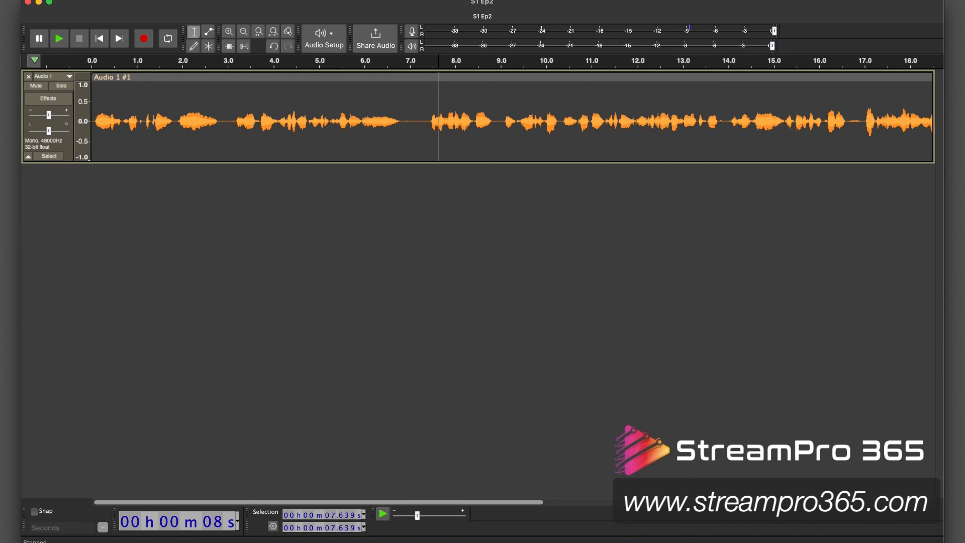
Save the project as a new AUP3 file named test EP2 in the current episode folder
left_click(40, 0)
mouse_move(72, 55)
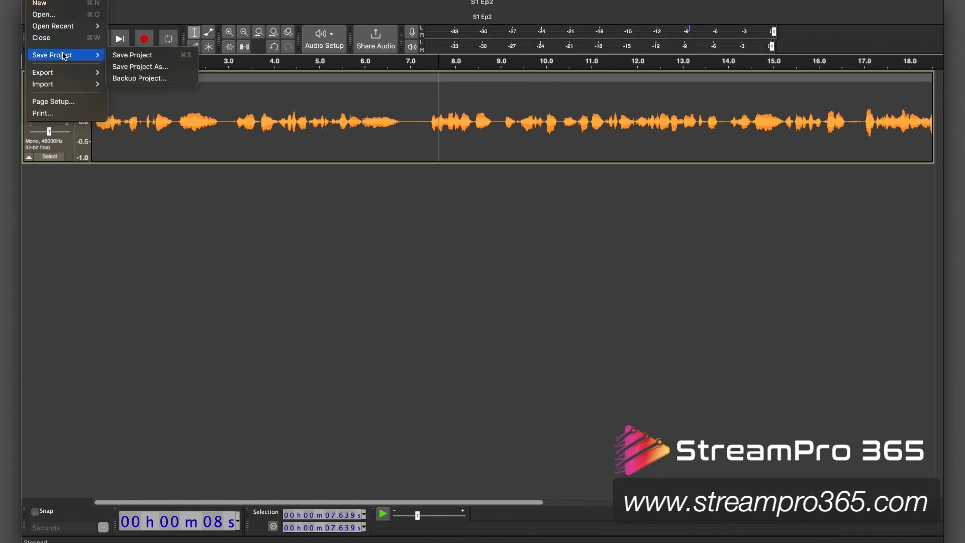
left_click(140, 66)
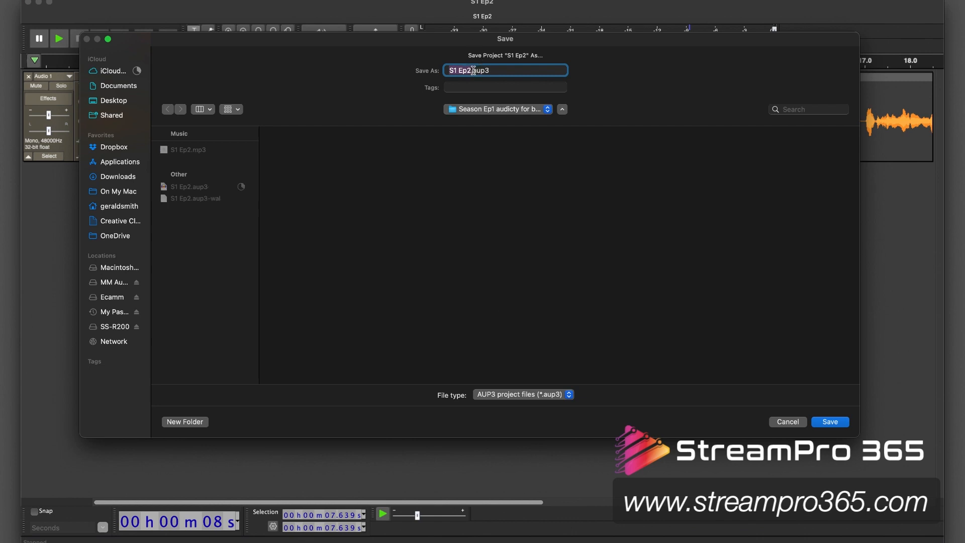
left_click(473, 71)
left_click_drag(472, 70, 441, 73)
type("test EP2")
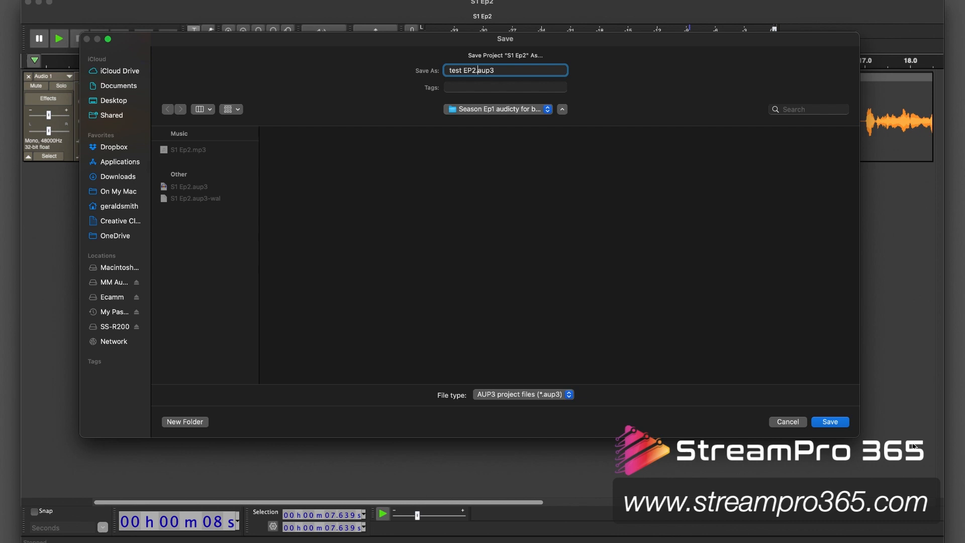
left_click(829, 421)
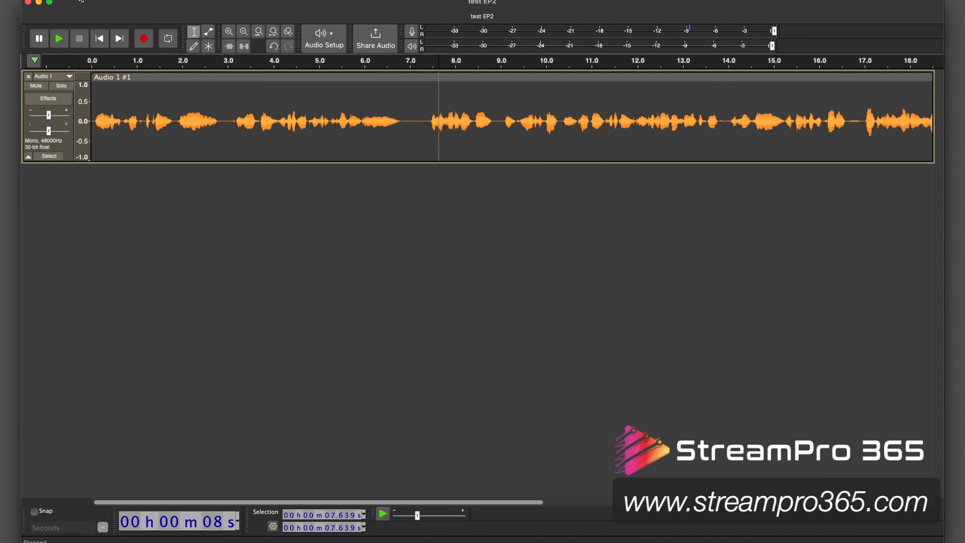
Export the recording as test EP2.mp3 with the preset format options
left_click(33, 0)
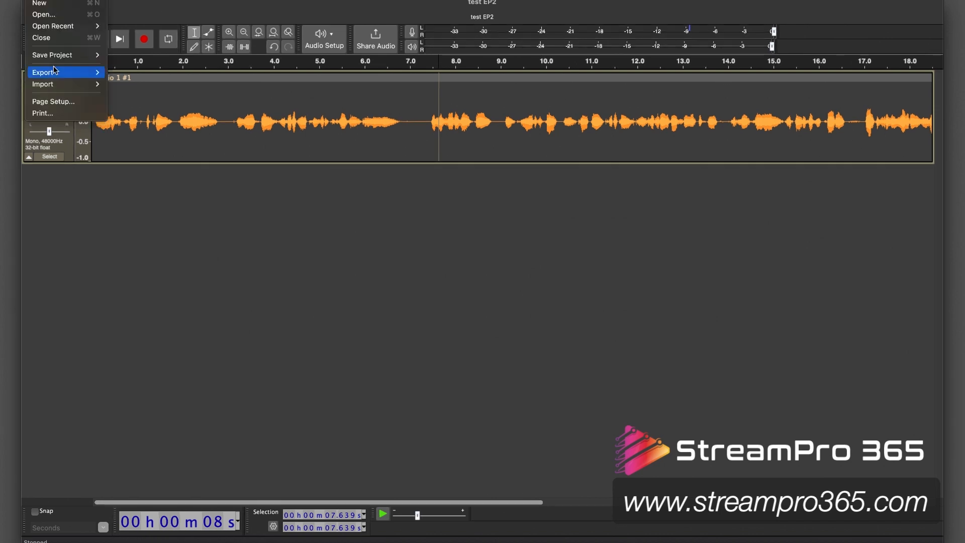
mouse_move(56, 71)
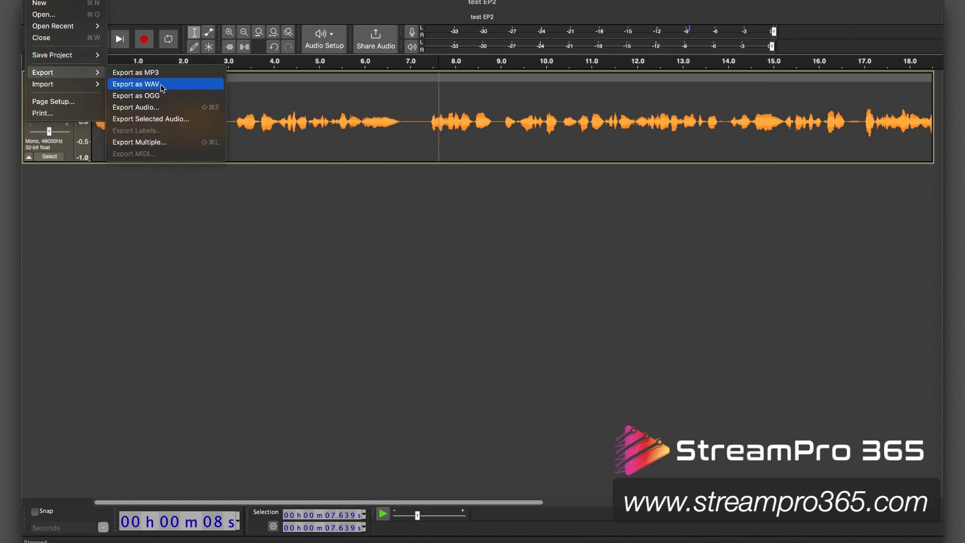
left_click(157, 72)
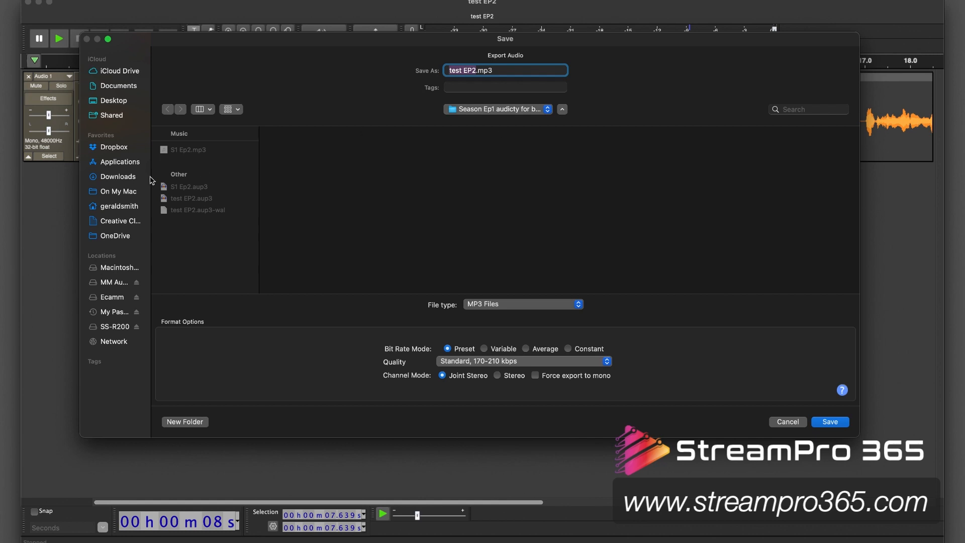
left_click(830, 422)
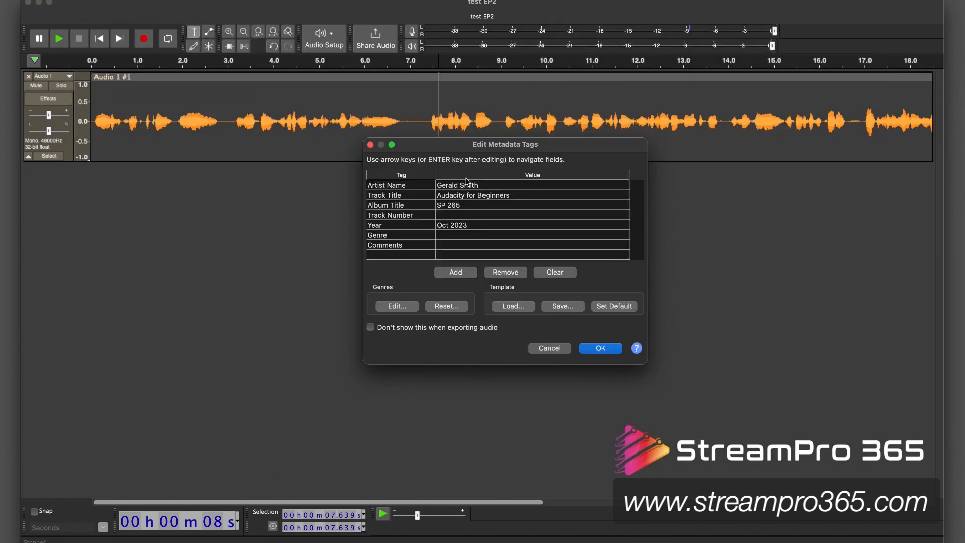
Enter the artist's full name in the Artist Name tag of the export metadata
left_click(469, 185)
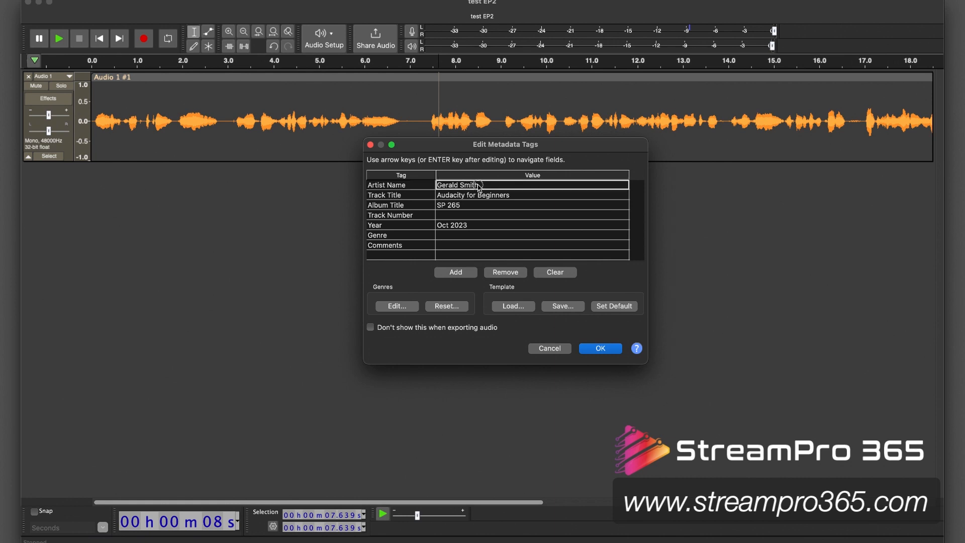
left_click(478, 185)
type("Ger")
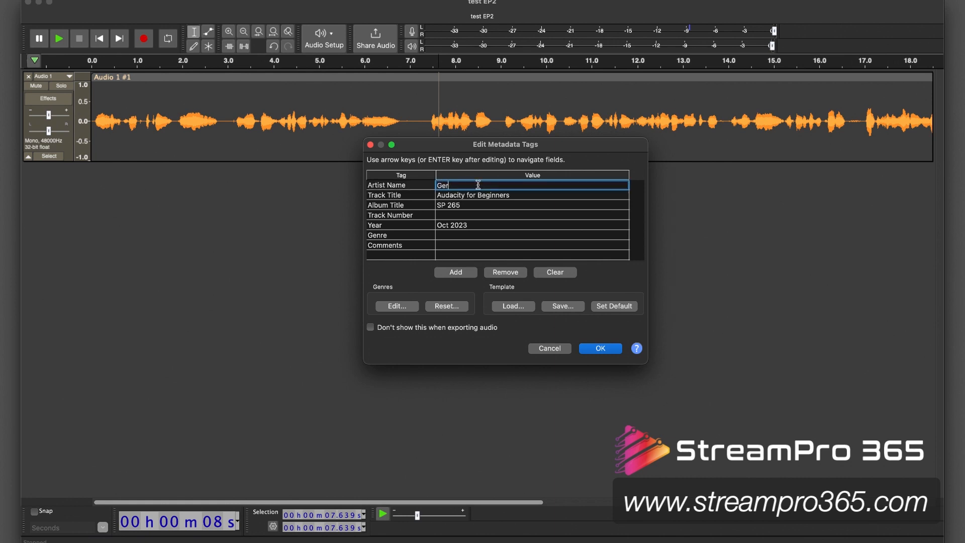
type("ald Smith")
key("Return")
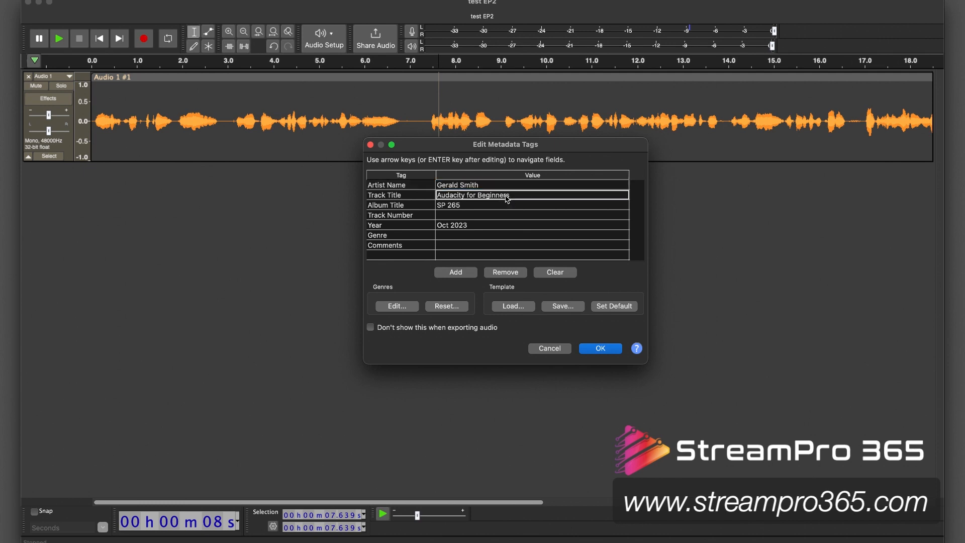
Set the Album Title tag to SP 365 and accept the metadata tags
left_click(478, 205)
left_click(475, 205)
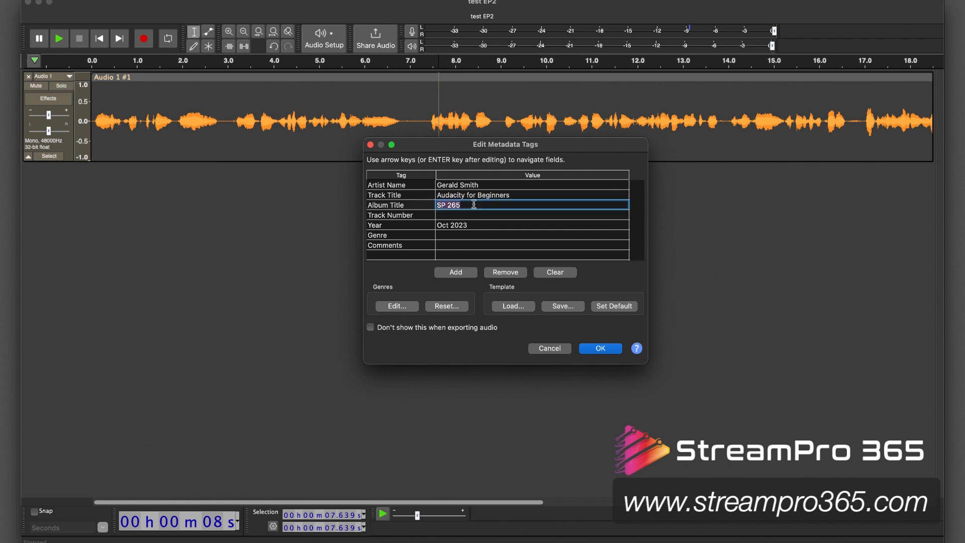
left_click(452, 205)
key("BackSpace")
type("3")
left_click(488, 229)
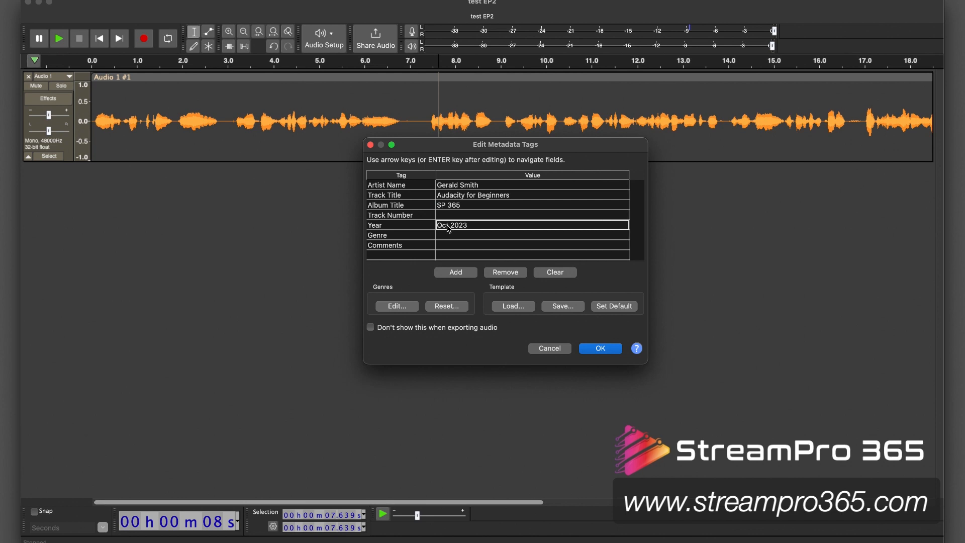
left_click(600, 348)
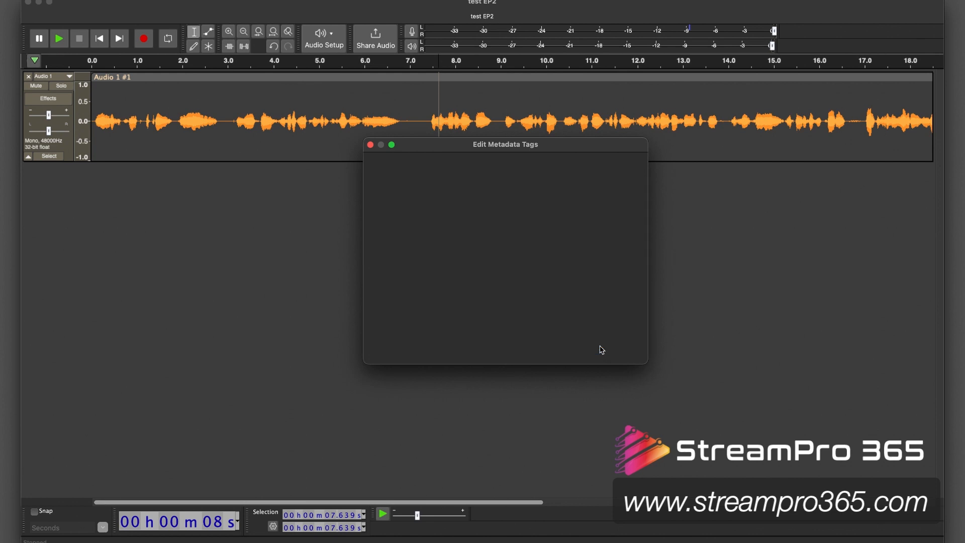